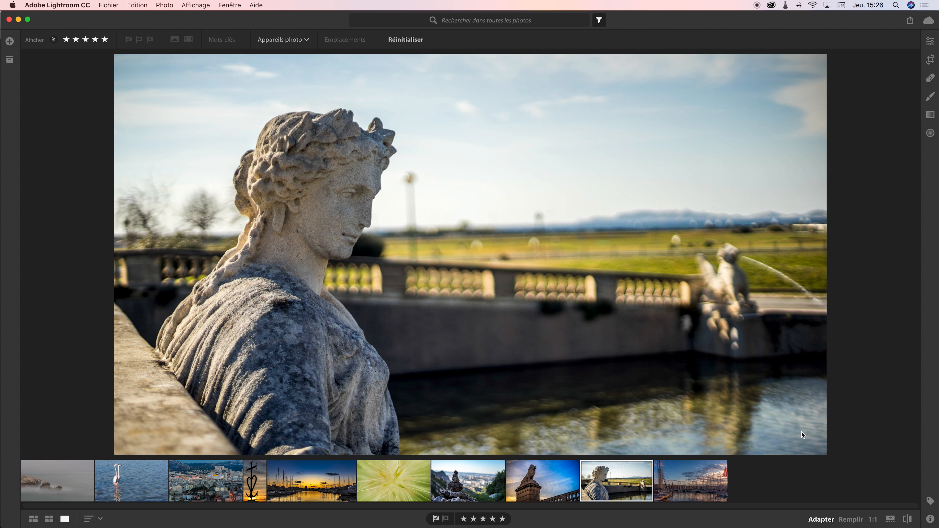
- Display the sunset harbour photo, switch to Adobe Color in Safari, and create a color theme from livre-france-1.jpg
left_click(687, 493)
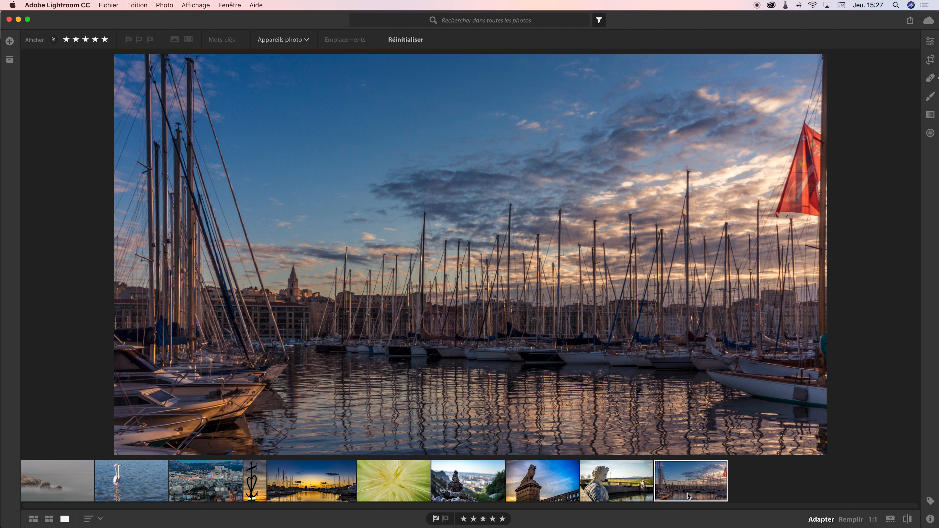
key("super+Tab")
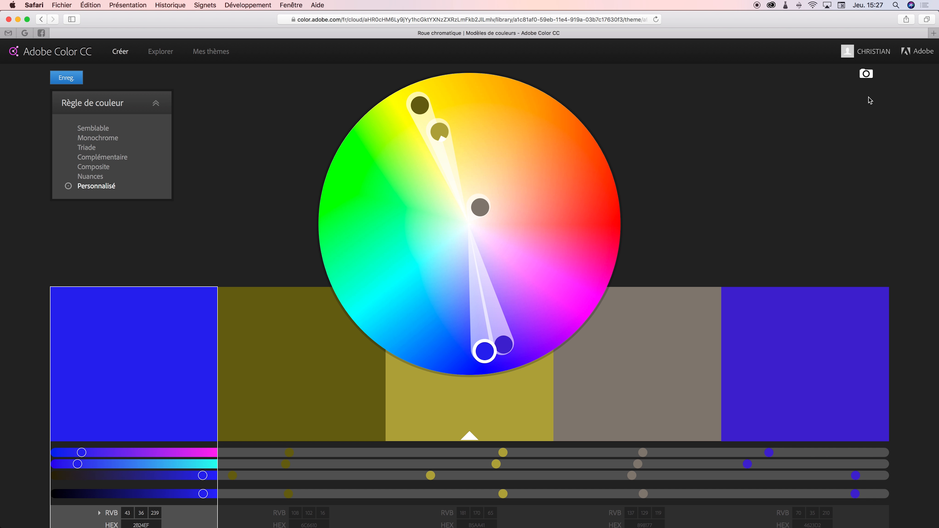
left_click(866, 74)
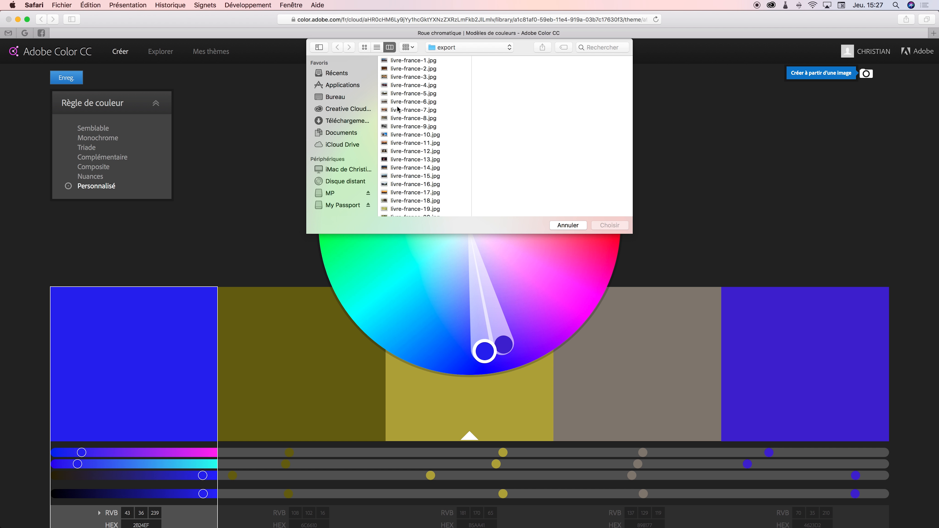
left_click(418, 63)
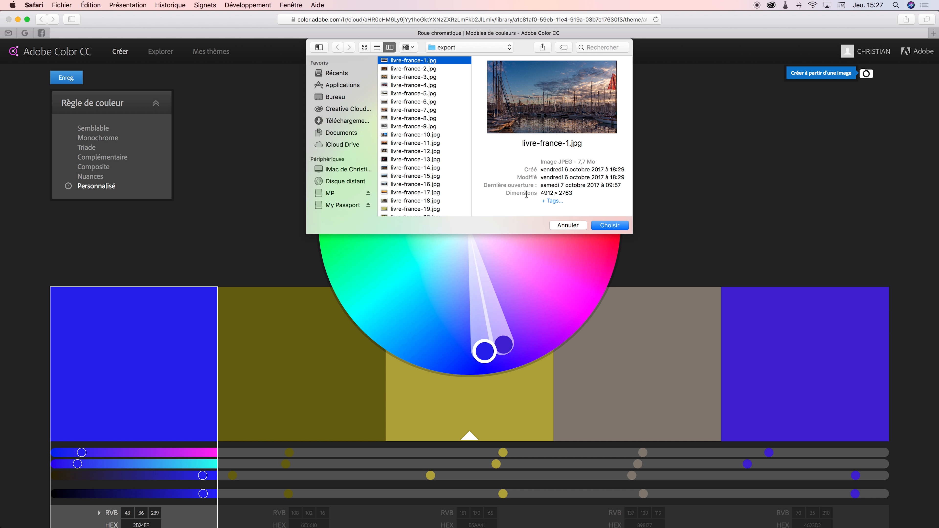
left_click(624, 228)
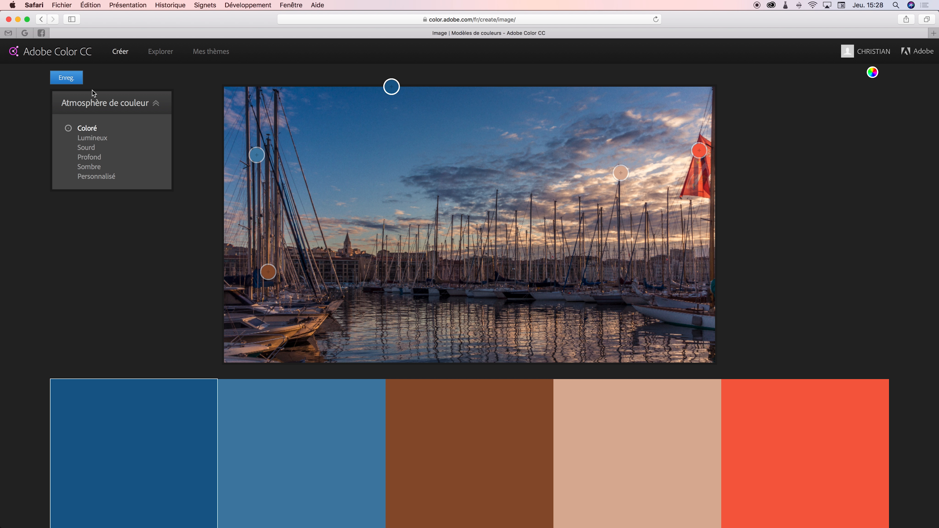
- Save the extracted theme as livre-france-1 in Ma bibliothèque and open it for modification on the color wheel
left_click(70, 80)
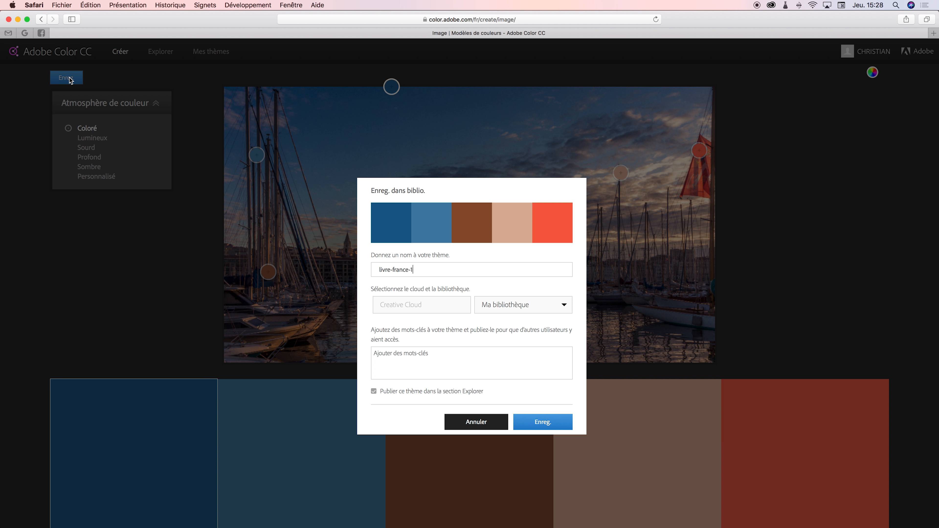
left_click(540, 421)
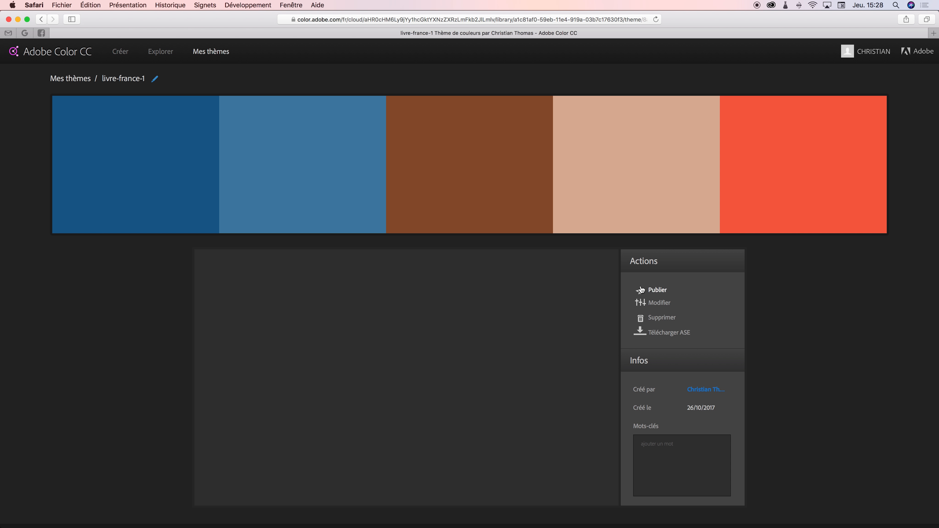
left_click(659, 303)
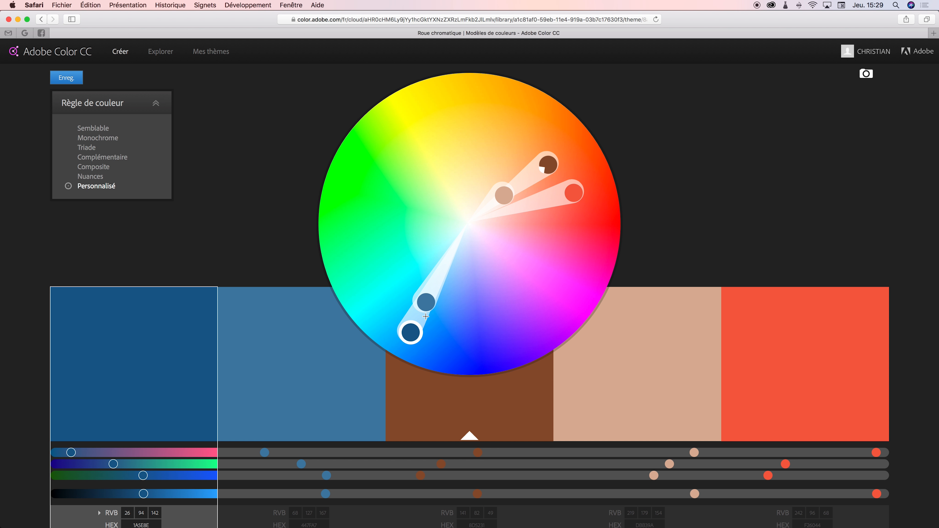
- Move the two blue color points to green and the brown, beige and orange-red points to opposing reds and pink
mouse_move(411, 331)
left_mouse_down()
mouse_move(379, 314)
mouse_move(335, 264)
mouse_move(358, 201)
left_mouse_up()
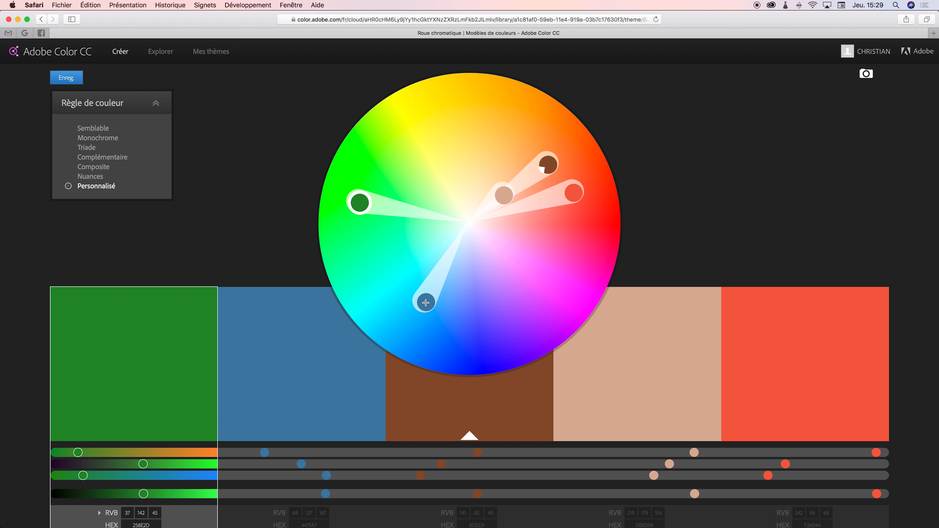
left_click_drag(426, 302, 345, 213)
mouse_move(574, 192)
left_mouse_down()
mouse_move(583, 275)
mouse_move(597, 258)
left_mouse_up()
left_click_drag(548, 164, 596, 239)
left_click_drag(511, 194, 601, 238)
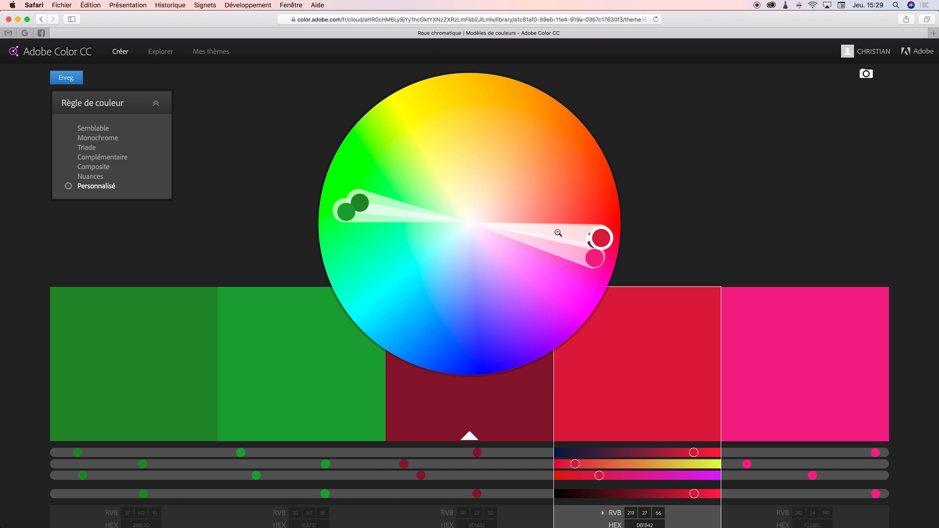
- Move the two green color points to dark yellow and the red and pink points to the opposite blues
left_click_drag(345, 212, 459, 113)
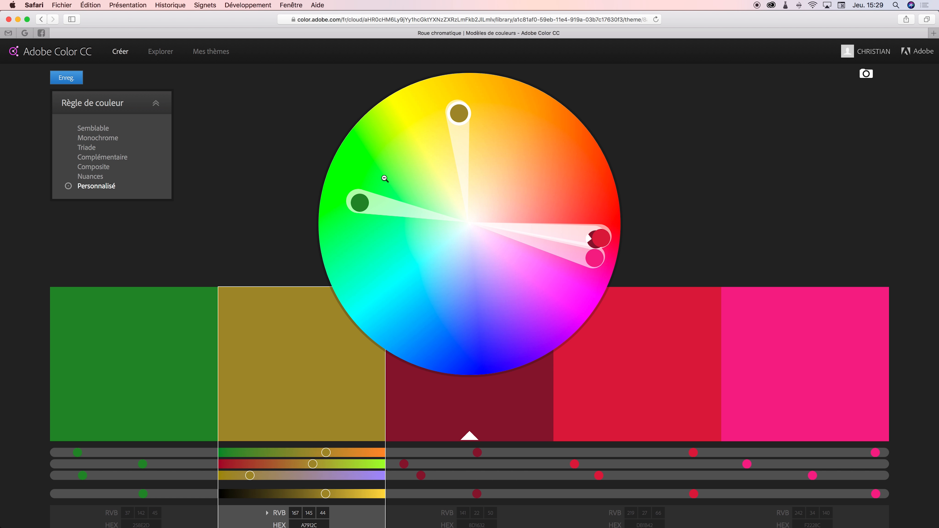
left_click_drag(354, 202, 450, 117)
left_click_drag(594, 257, 474, 348)
mouse_move(601, 238)
left_mouse_down()
mouse_move(478, 335)
mouse_move(593, 236)
mouse_move(481, 342)
mouse_move(485, 351)
left_mouse_up()
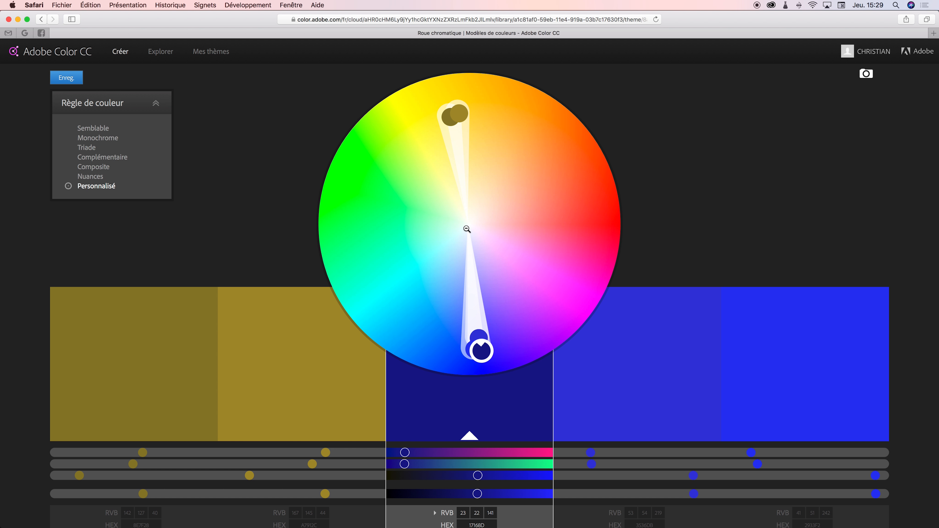
- Switch to Lightroom to display the lion statue photo, and create an Adobe Color theme from livre-france-10.jpg
key("super+Tab")
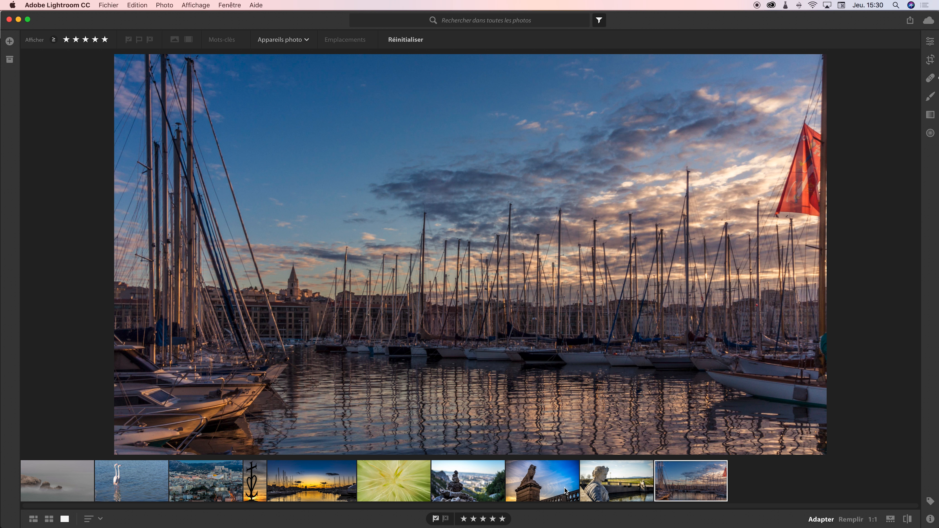
left_click(554, 490)
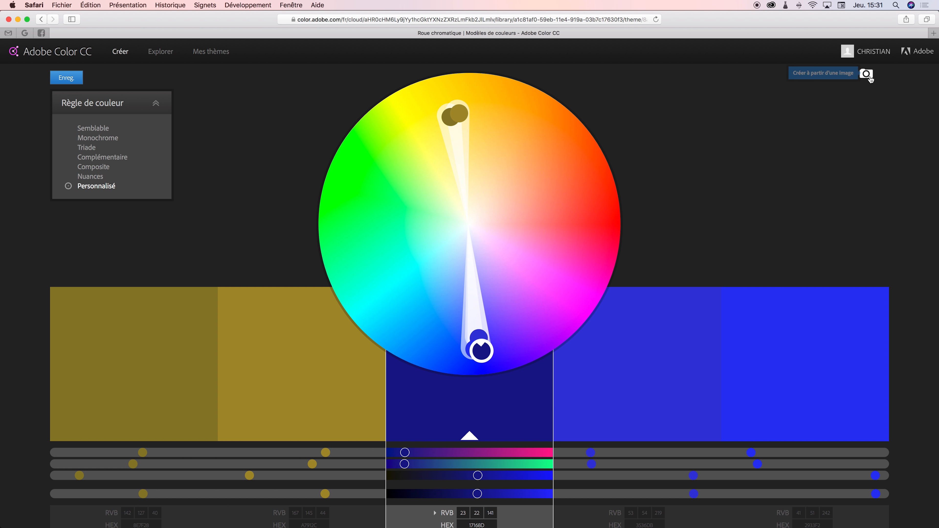
left_click(866, 73)
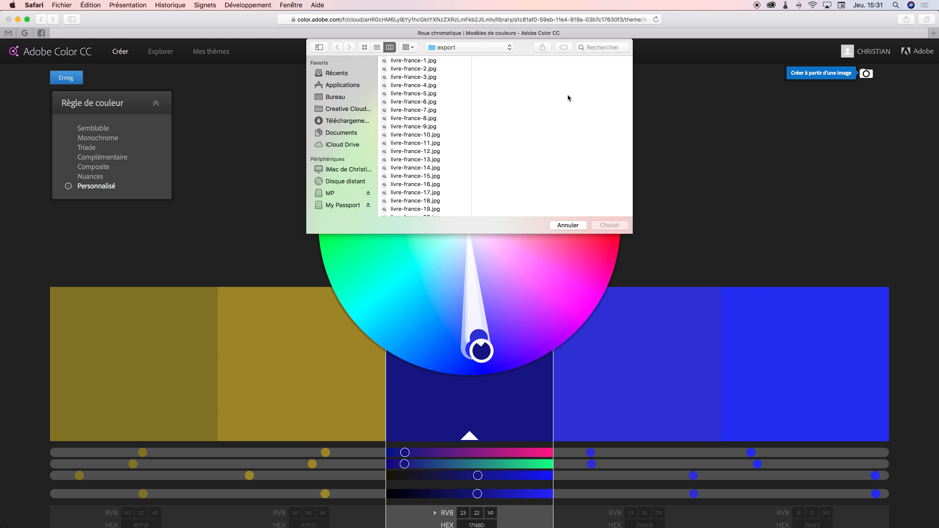
left_click(413, 135)
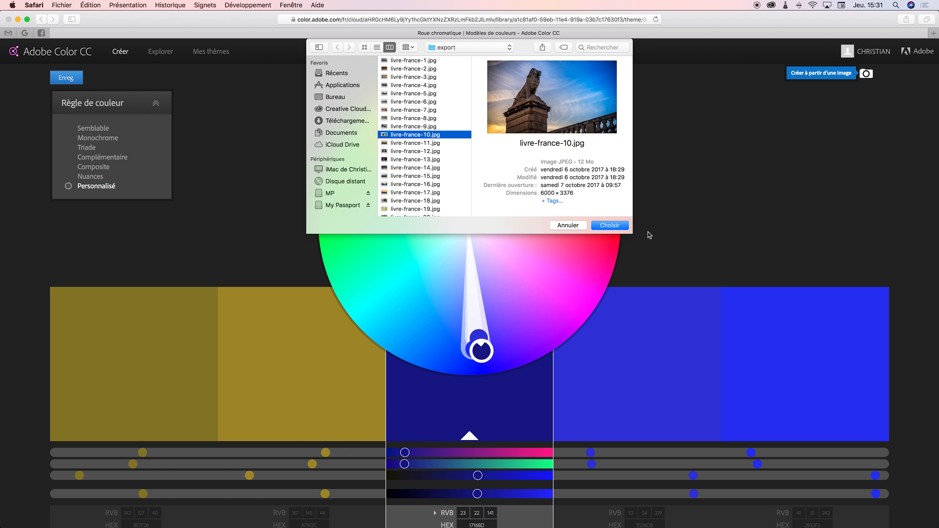
left_click(606, 226)
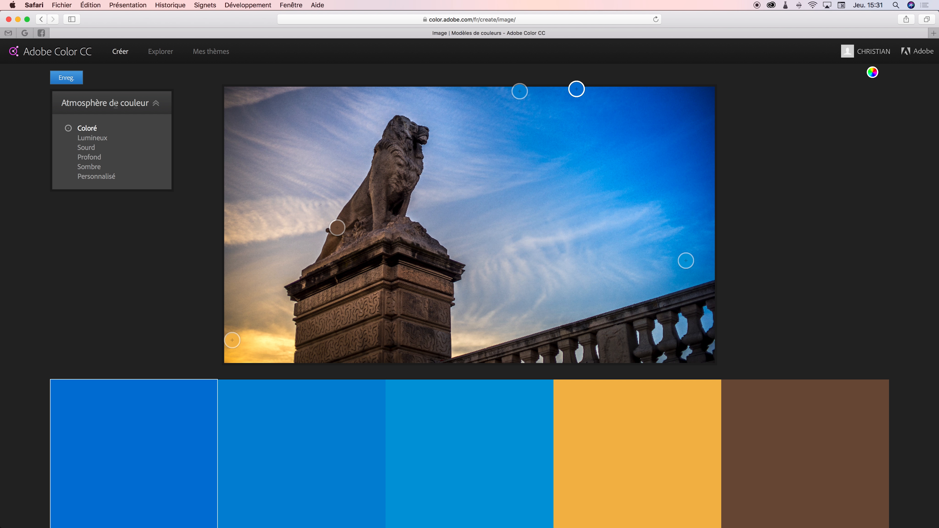
- Save the lion photo's theme as livre-france-10 and open it for modification on the color wheel
left_click(61, 79)
left_click(541, 420)
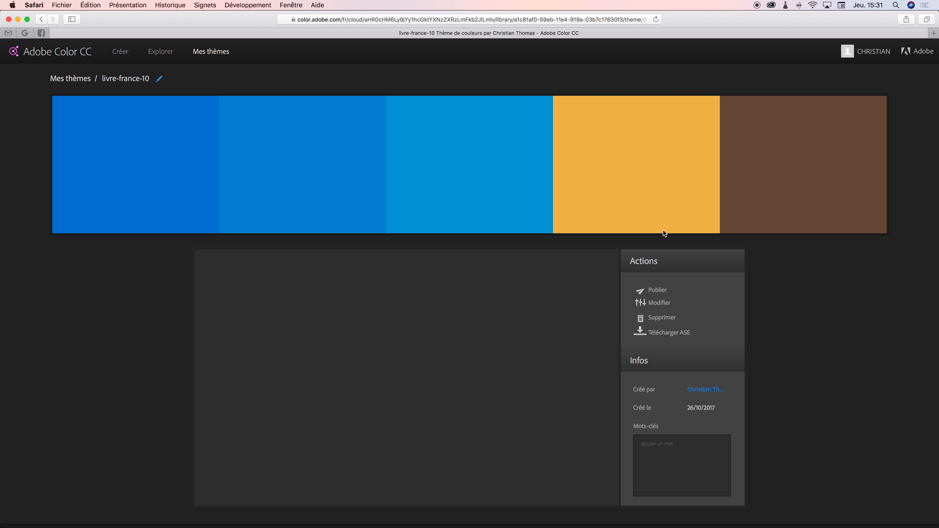
left_click(659, 303)
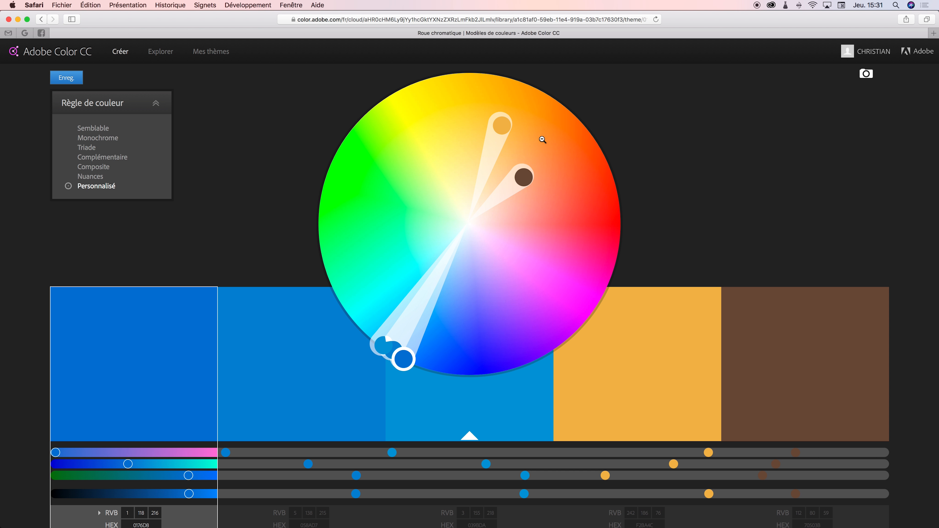
- Switch to Lightroom to display the green plant macro photo, and create an Adobe Color theme from livre-france-19.jpg
key("super+Tab")
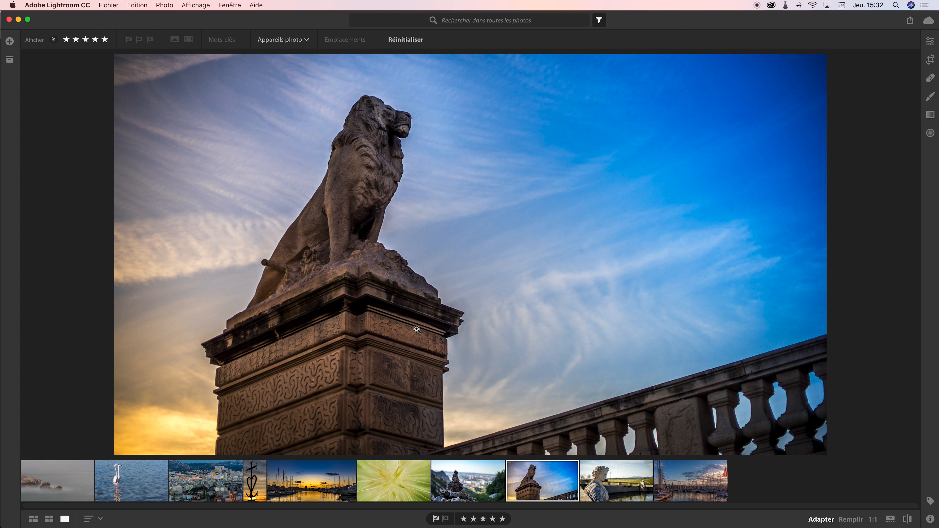
left_click(391, 490)
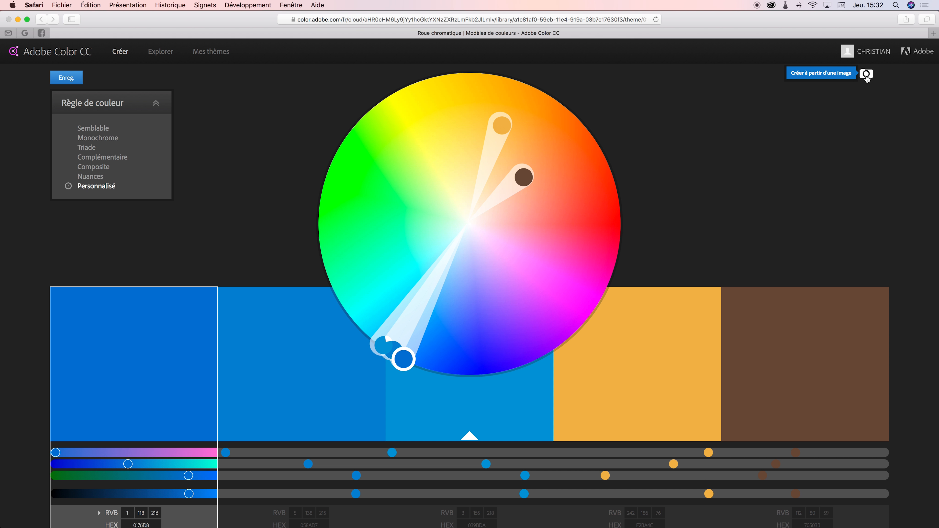
left_click(866, 73)
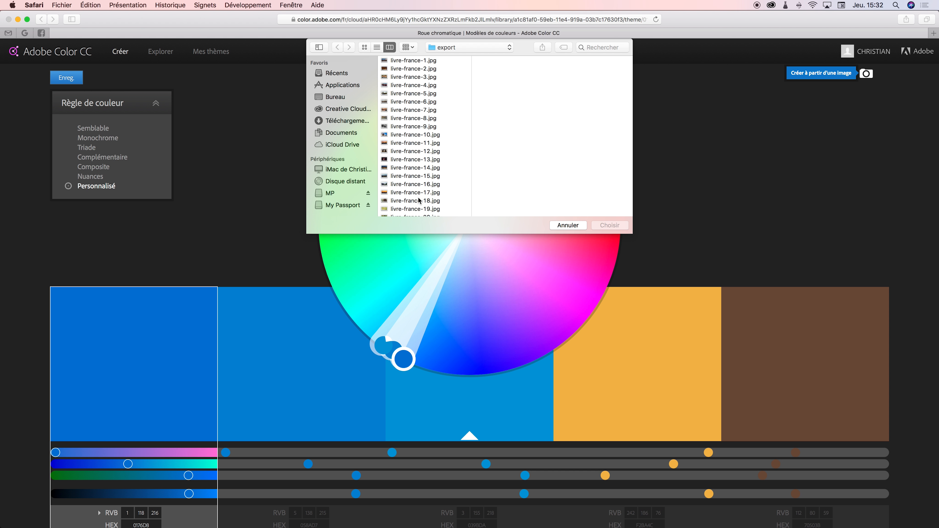
left_click(418, 209)
left_click(610, 225)
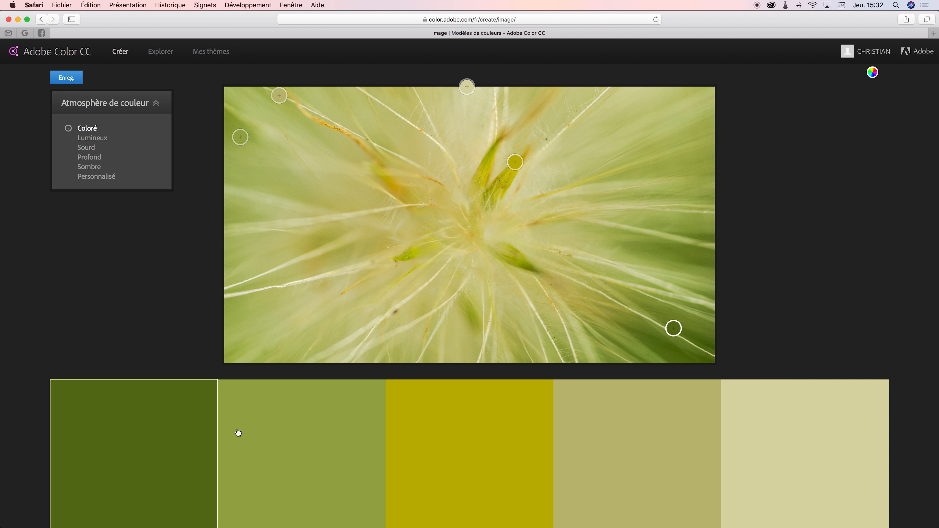
- Save the plant macro's theme as livre-france-19 and open it for modification on the color wheel
left_click(71, 78)
left_click(542, 422)
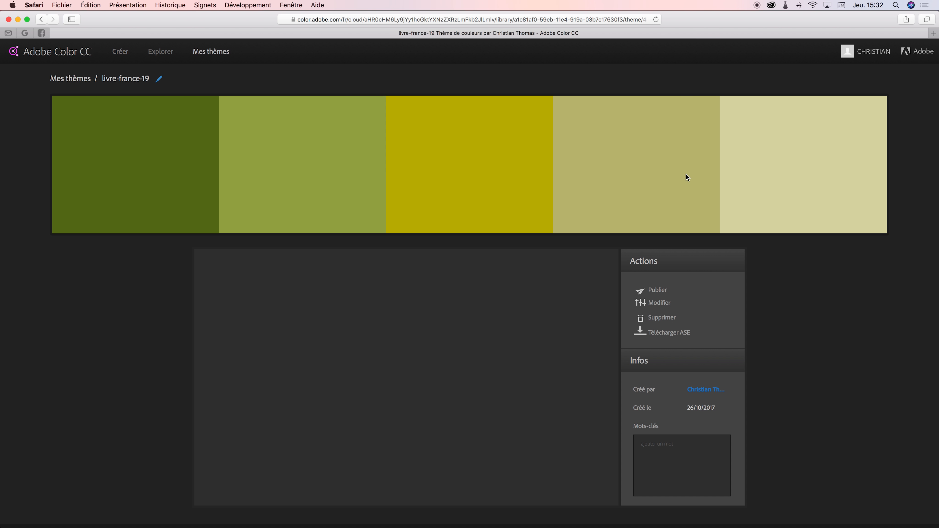
left_click(660, 304)
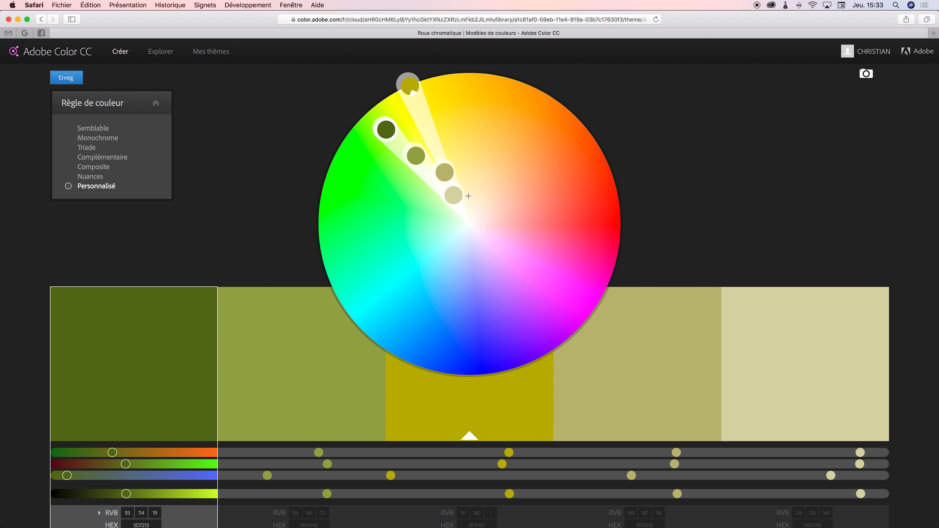
- Switch to Lightroom to display the stacked-stones photo, and create a color theme from that image in Adobe Color
key("super+Tab")
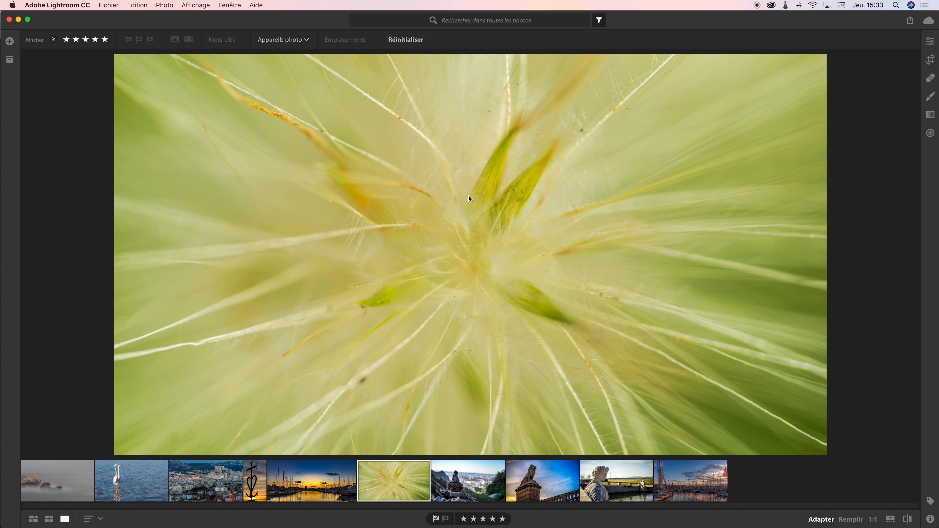
left_click(479, 488)
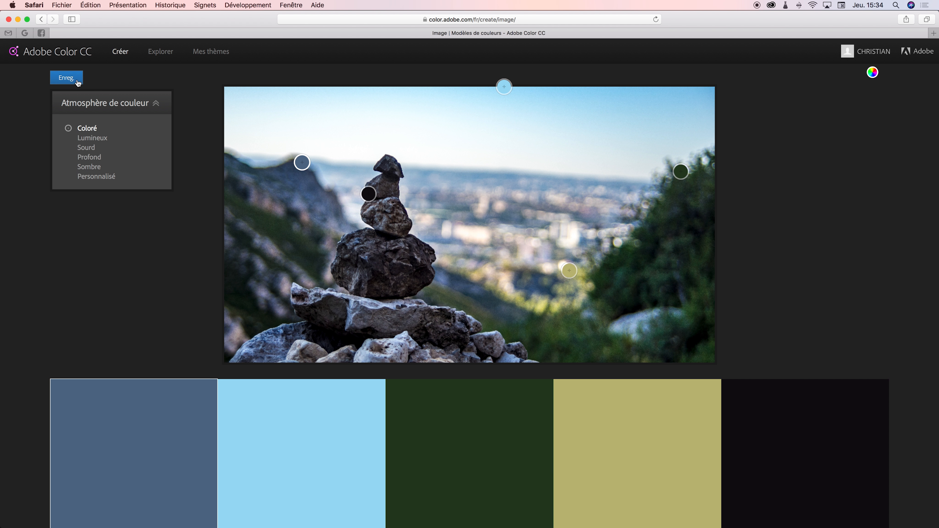
- Save and publish the stacked-stones theme as livre-france-16 and open it for modification on the color wheel
left_click(66, 78)
left_click(543, 424)
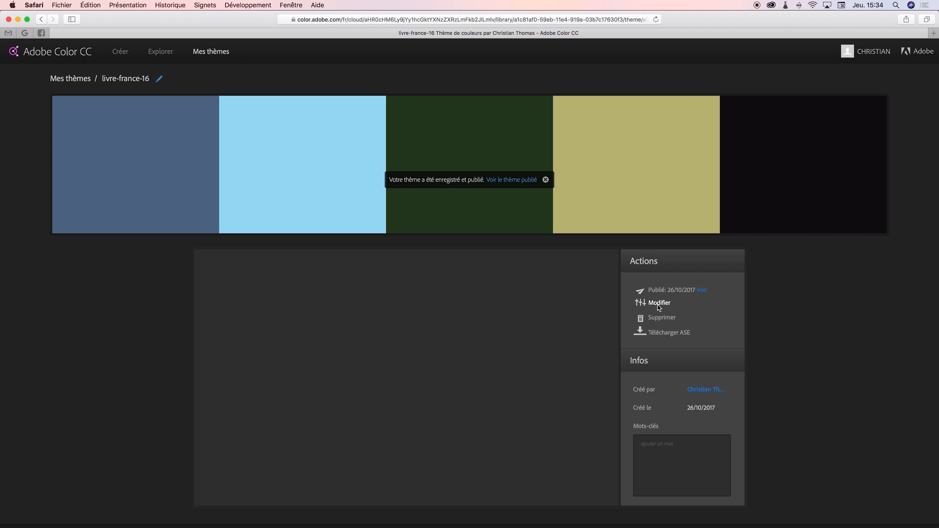
left_click(657, 304)
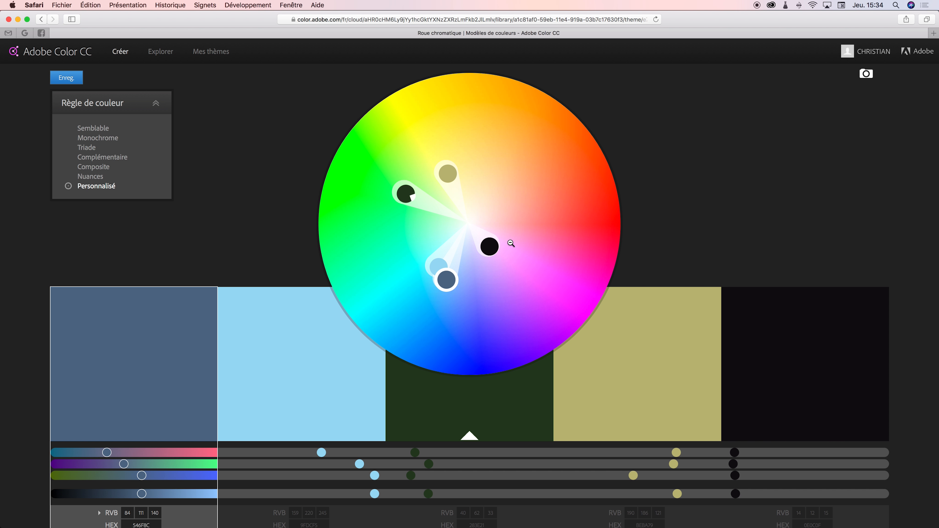
- Switch to Lightroom and compare the colors of the lion, harbour, green plant and misty rocks photos
key("super+Tab")
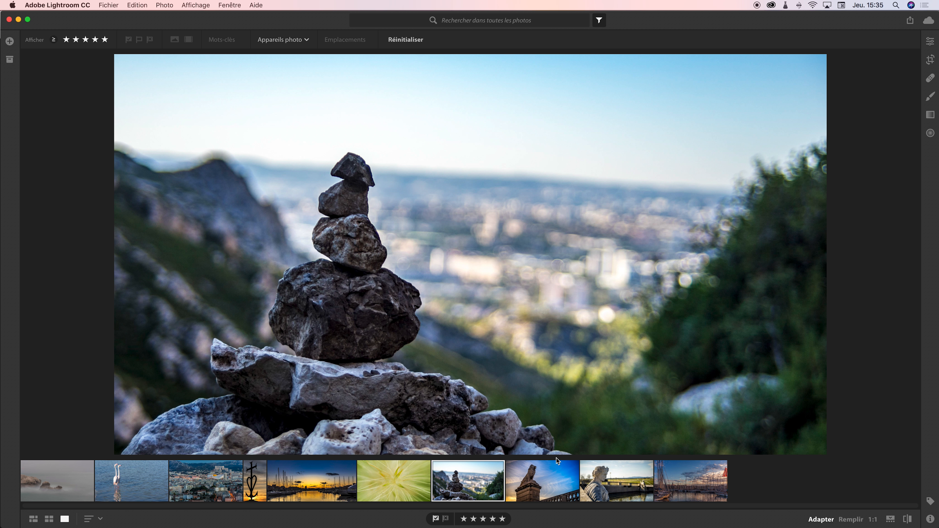
left_click(540, 475)
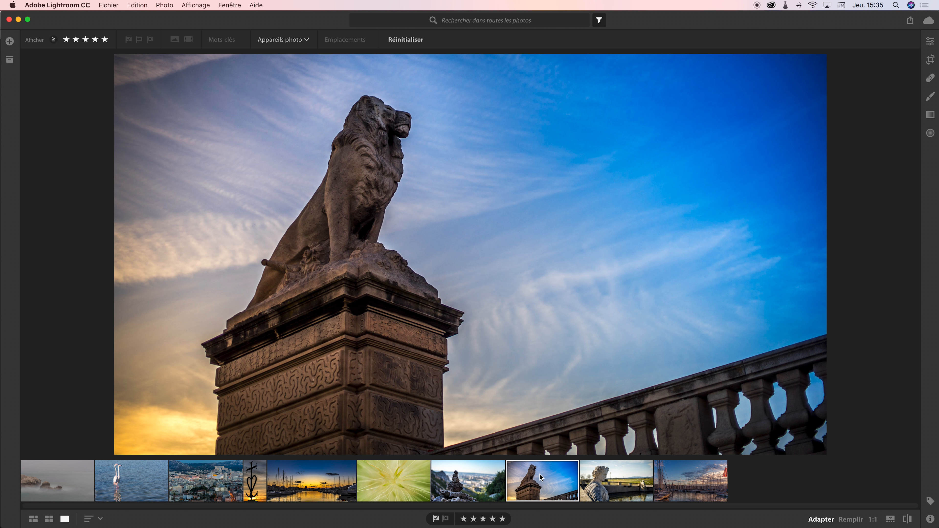
left_click(701, 484)
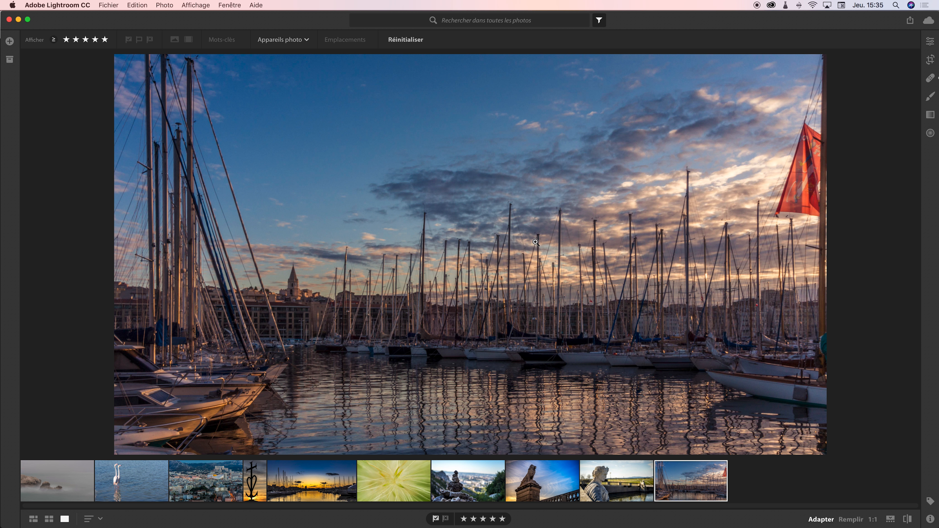
left_click(540, 494)
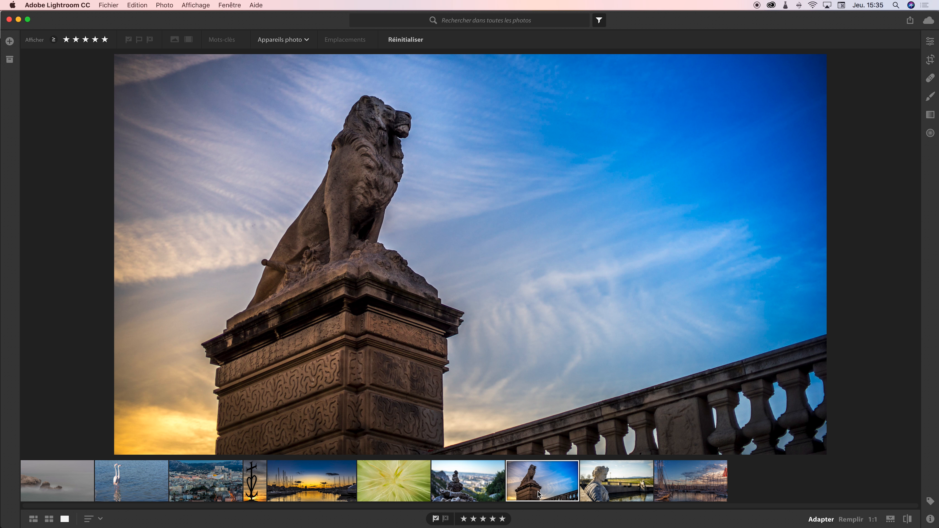
left_click(394, 485)
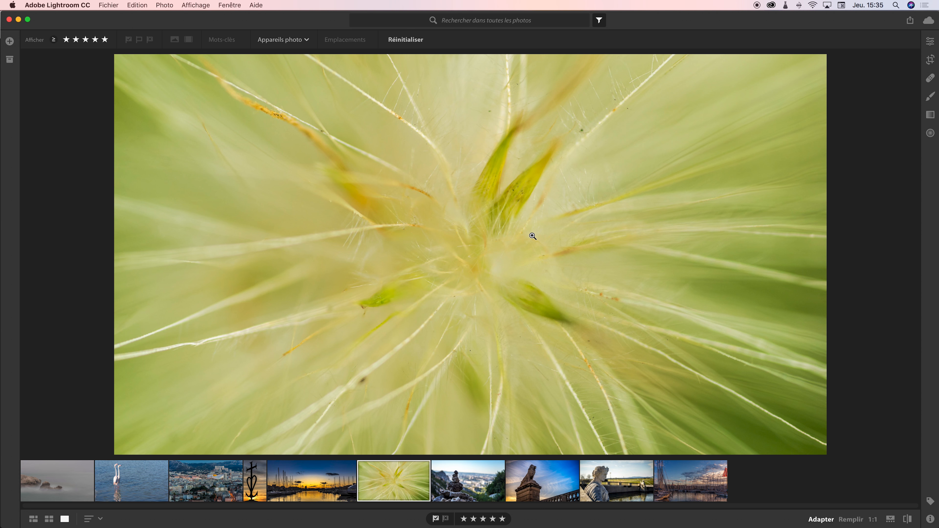
key("Home")
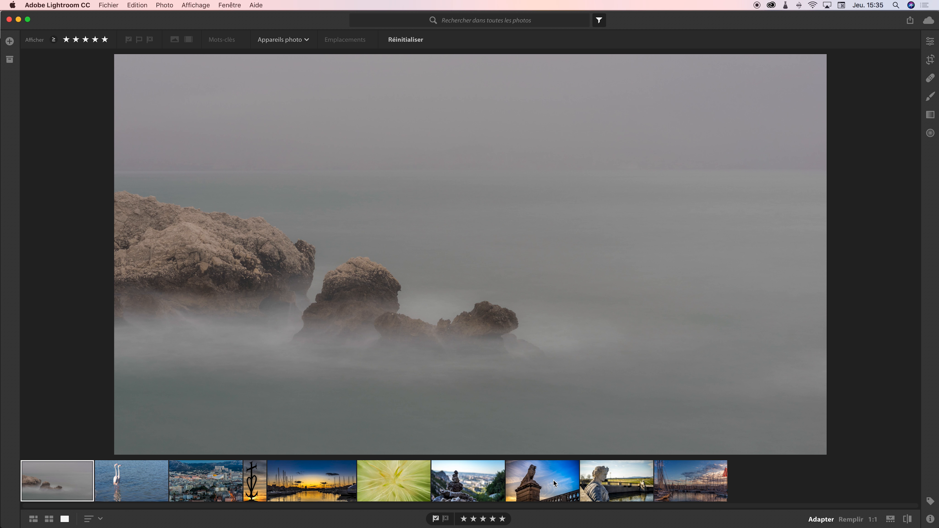
- Display the sunset harbour photo, and in Adobe Color apply the Complémentaire rule with yellow tones opposite blue-violet tones on the wheel
left_click(333, 488)
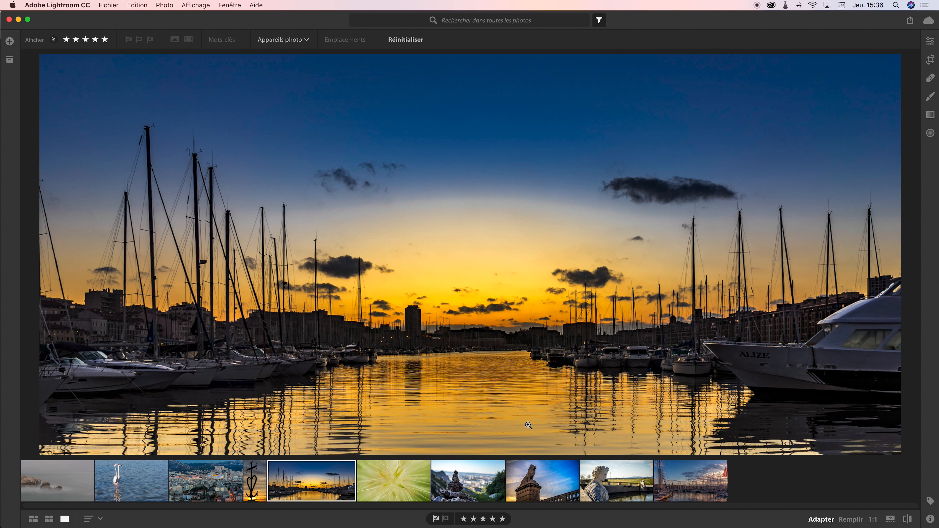
key("super+Tab")
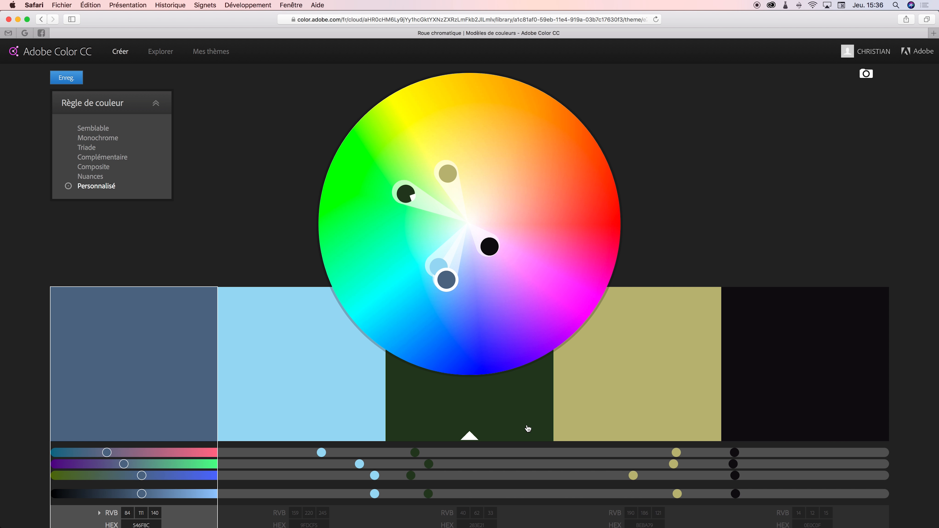
left_click(111, 158)
mouse_move(392, 187)
left_mouse_down()
mouse_move(458, 99)
mouse_move(499, 104)
mouse_move(454, 99)
left_mouse_up()
mouse_move(461, 153)
left_mouse_down()
mouse_move(450, 119)
mouse_move(420, 112)
mouse_move(419, 125)
left_mouse_up()
mouse_move(525, 326)
left_mouse_down()
mouse_move(554, 317)
mouse_move(504, 339)
left_mouse_up()
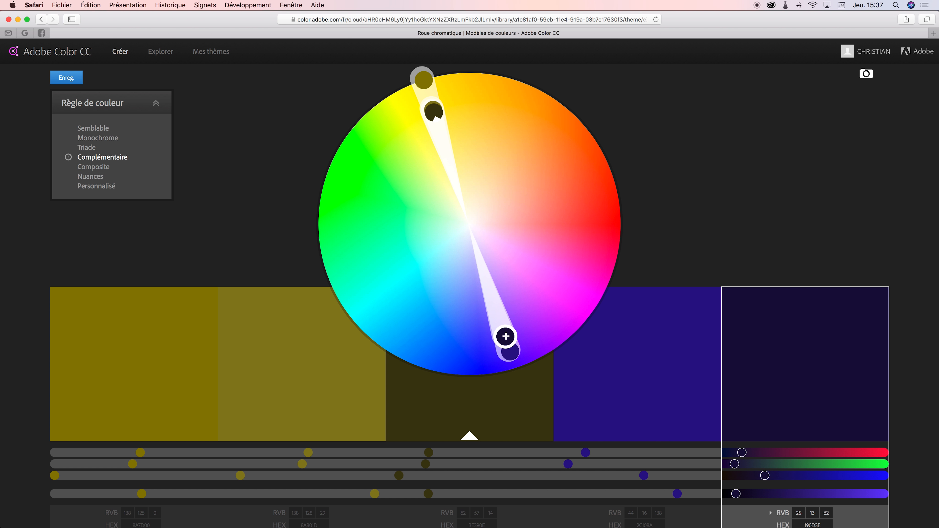
left_click_drag(506, 337, 508, 337)
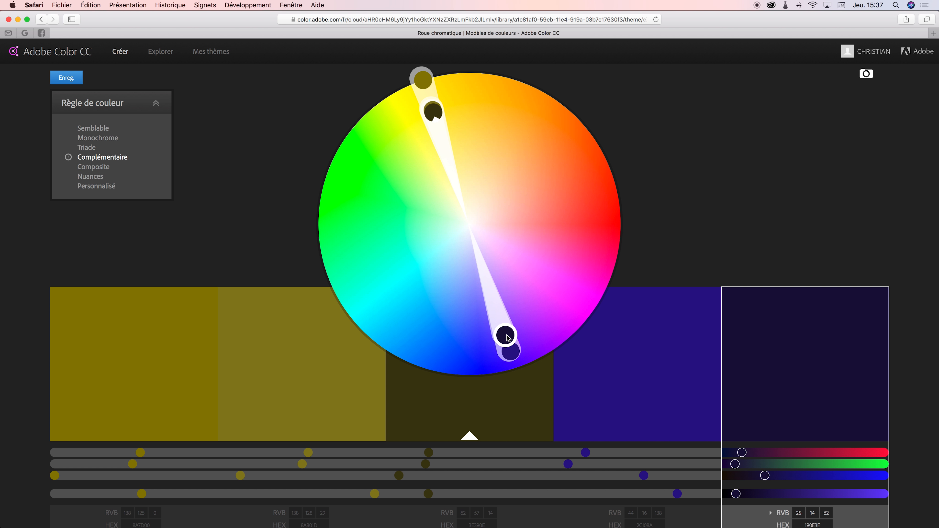
- Set the color rule to Personnalisé and move the two blue-violet colors into the green area of the wheel
left_click(102, 187)
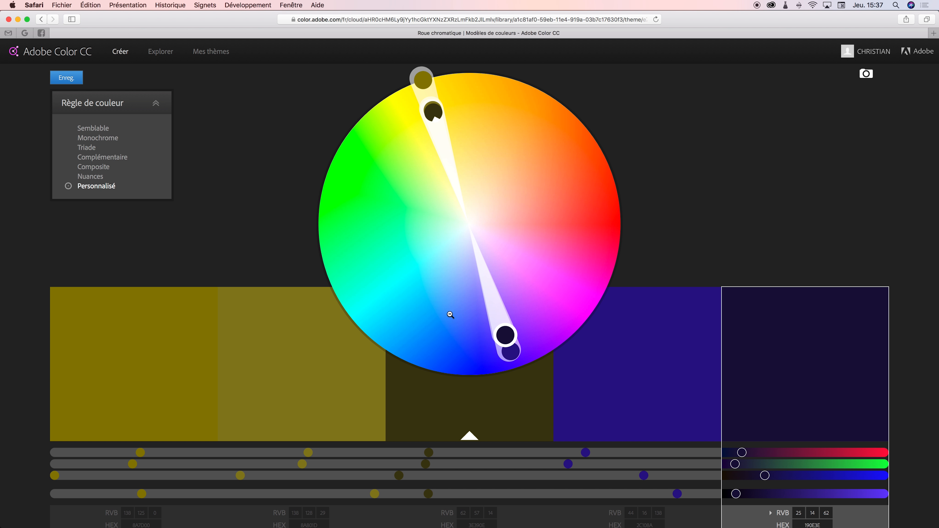
mouse_move(505, 335)
left_mouse_down()
mouse_move(369, 204)
mouse_move(364, 162)
mouse_move(423, 273)
mouse_move(348, 195)
left_mouse_up()
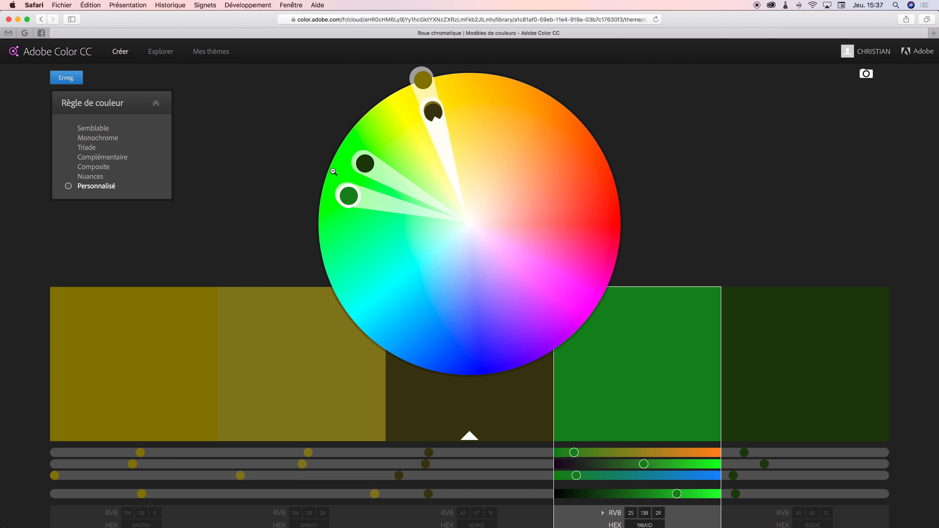